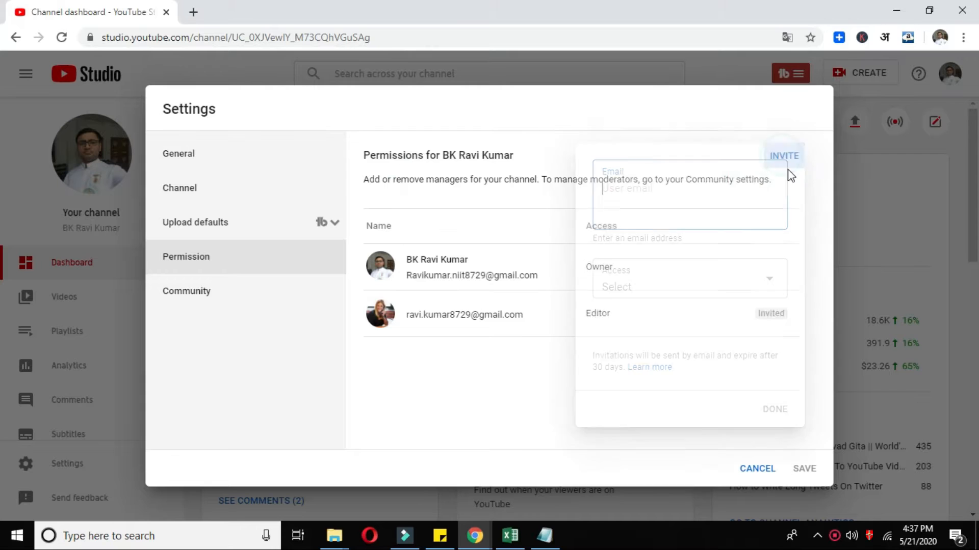
- Enter the invitee's Gmail address, grant Editor access, and send the channel invitation
left_click(627, 195)
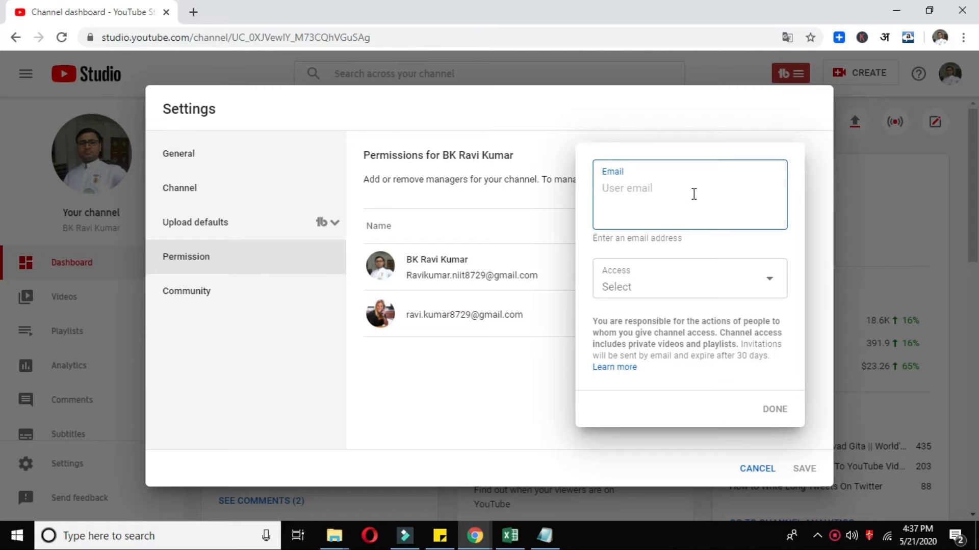
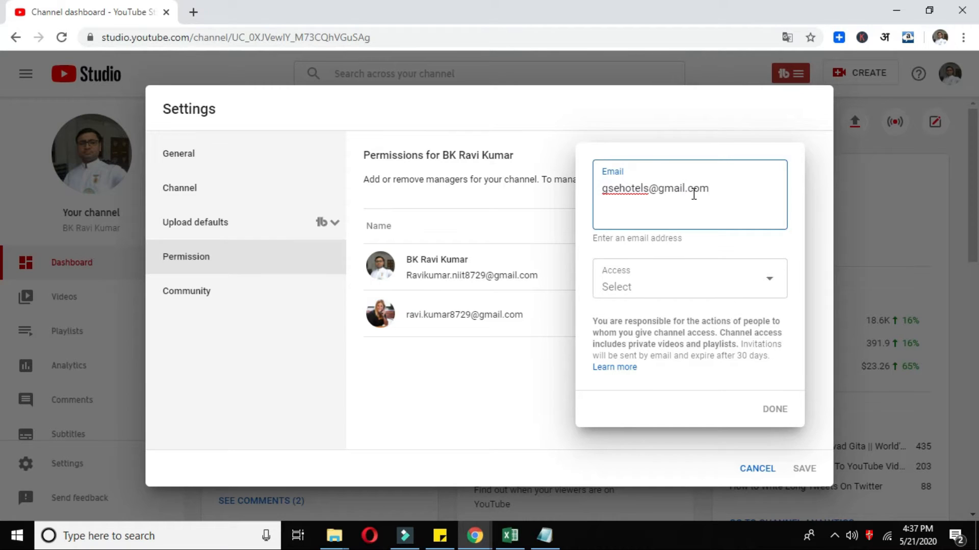
left_click(705, 288)
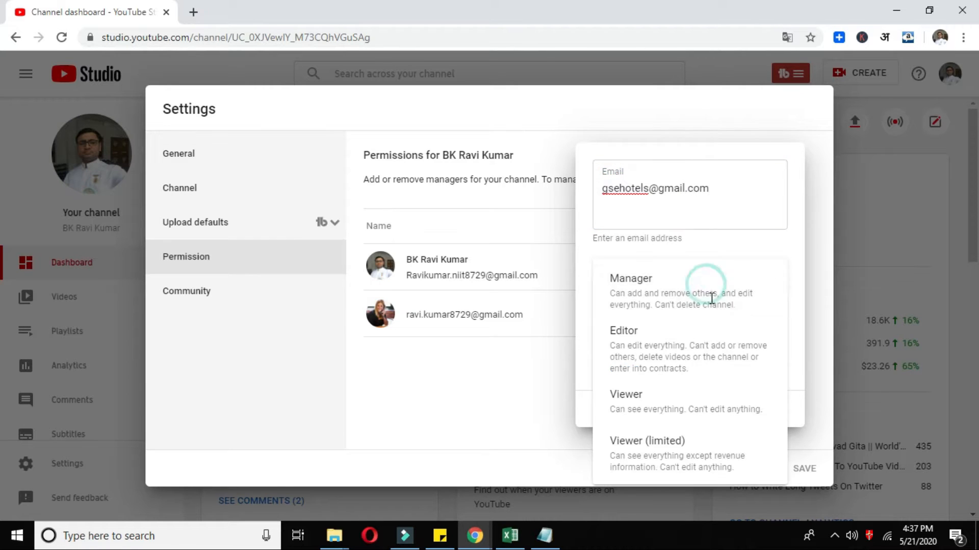
left_click(656, 334)
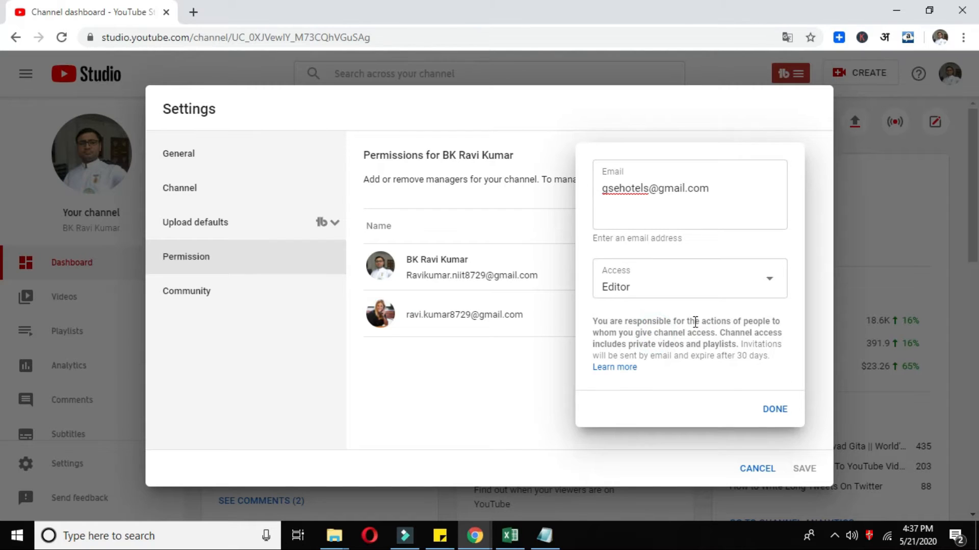
left_click(779, 410)
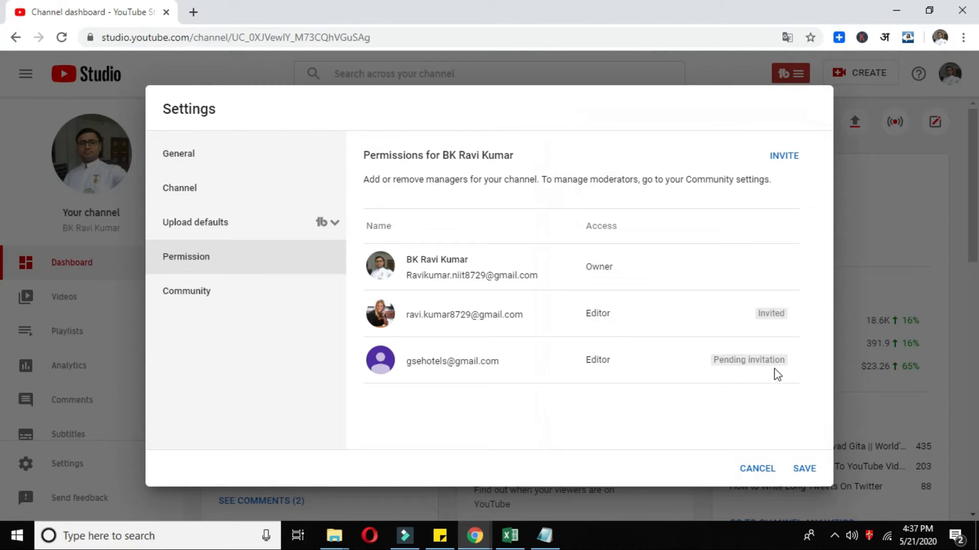
mouse_move(771, 360)
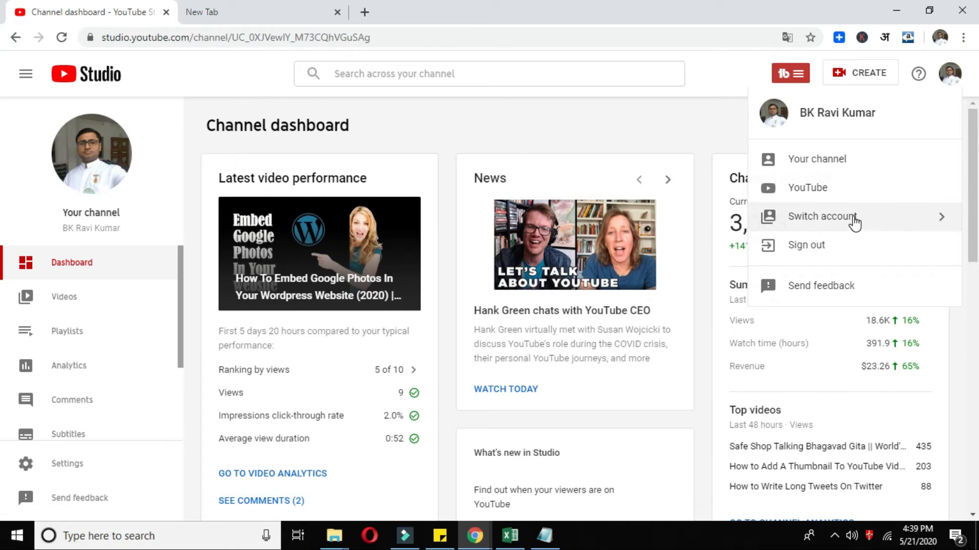
- Switch YouTube Studio to the GSE Motivation channel and open its Settings
left_click(846, 220)
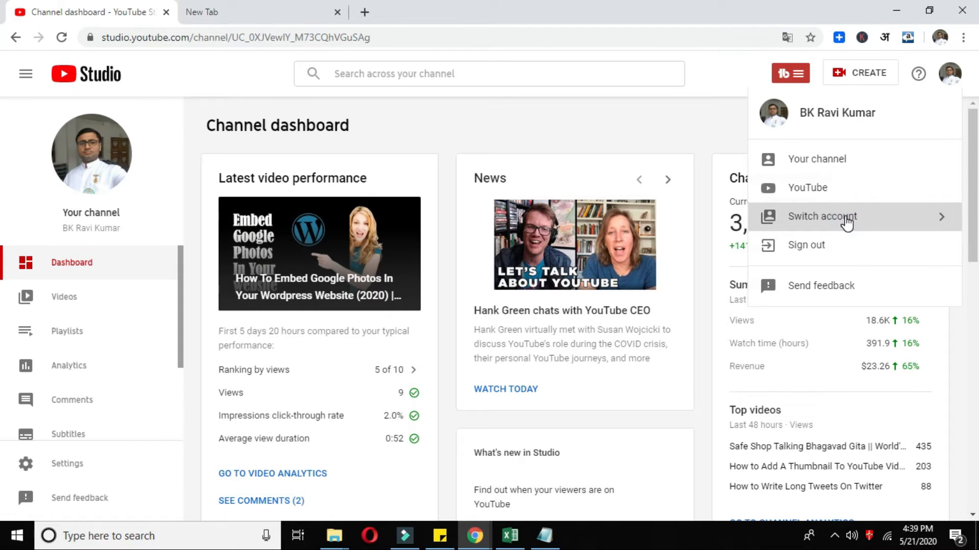
left_click(811, 152)
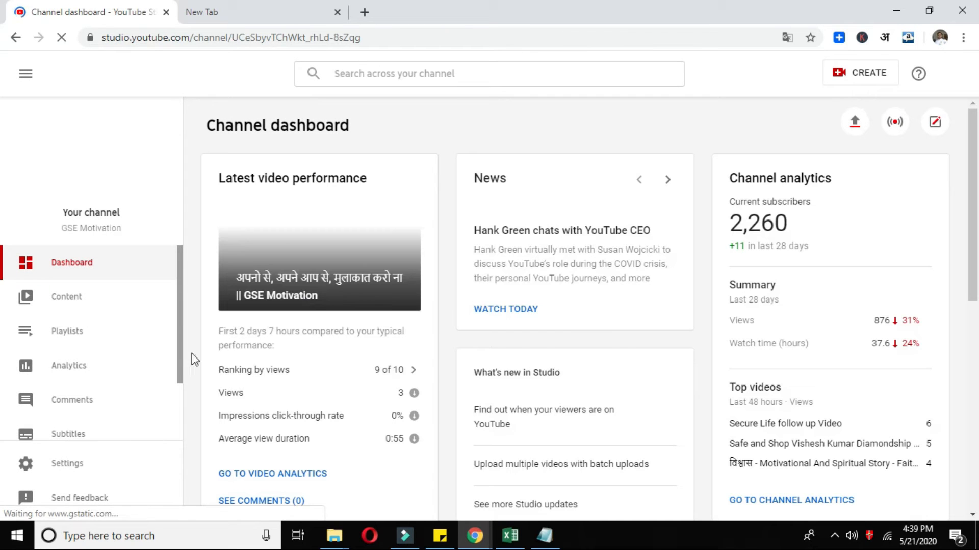
left_click(89, 470)
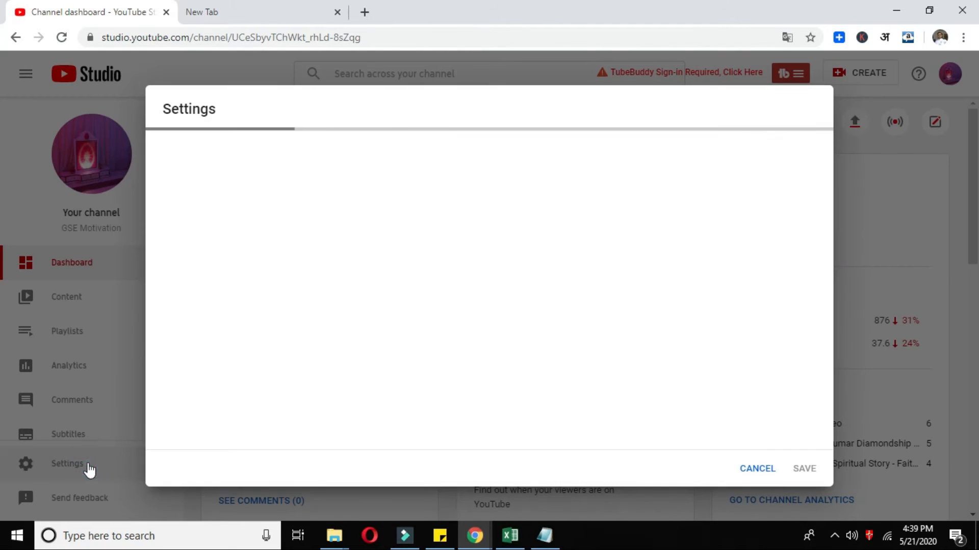
- From the Permissions settings, open the GSE Motivation brand account's permission management page
left_click(242, 258)
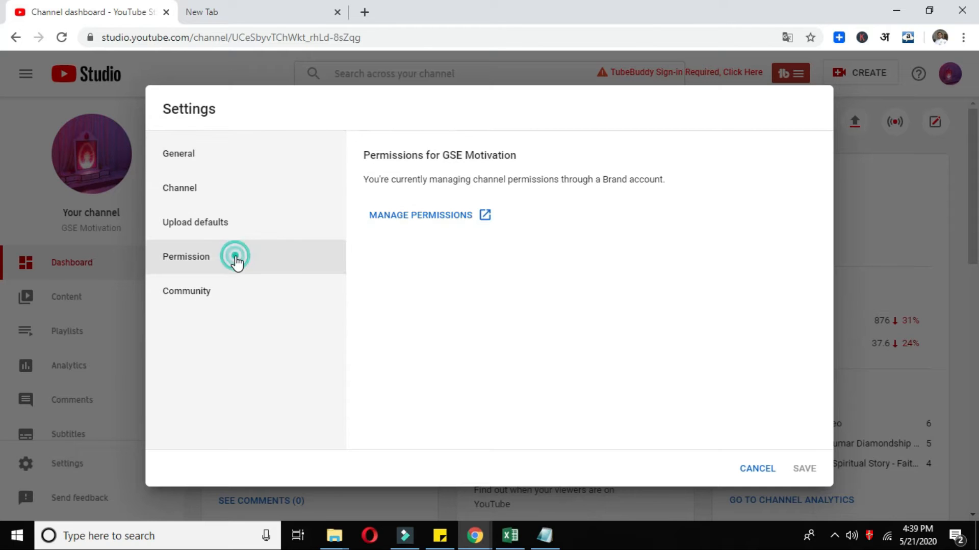
left_click_drag(365, 155, 505, 156)
left_click_drag(386, 181, 690, 189)
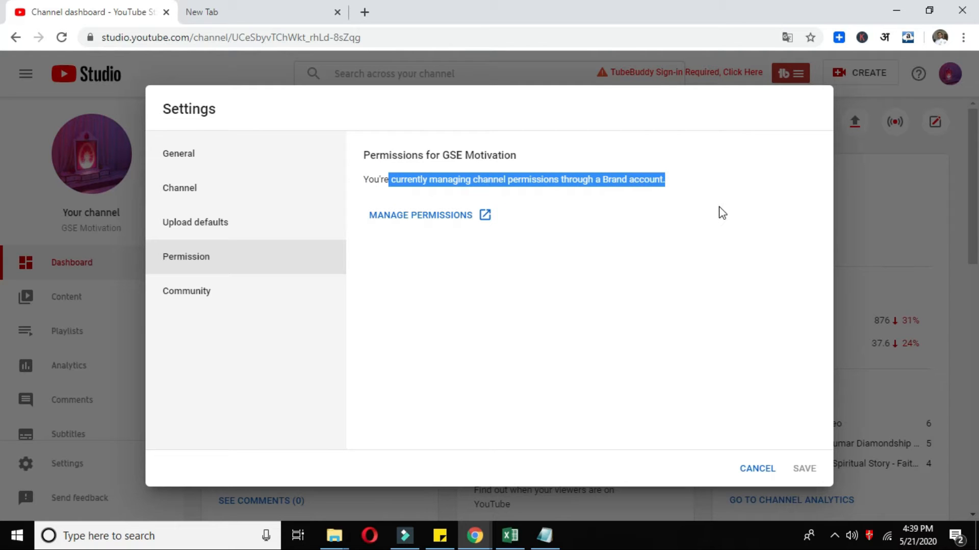
left_click(683, 198)
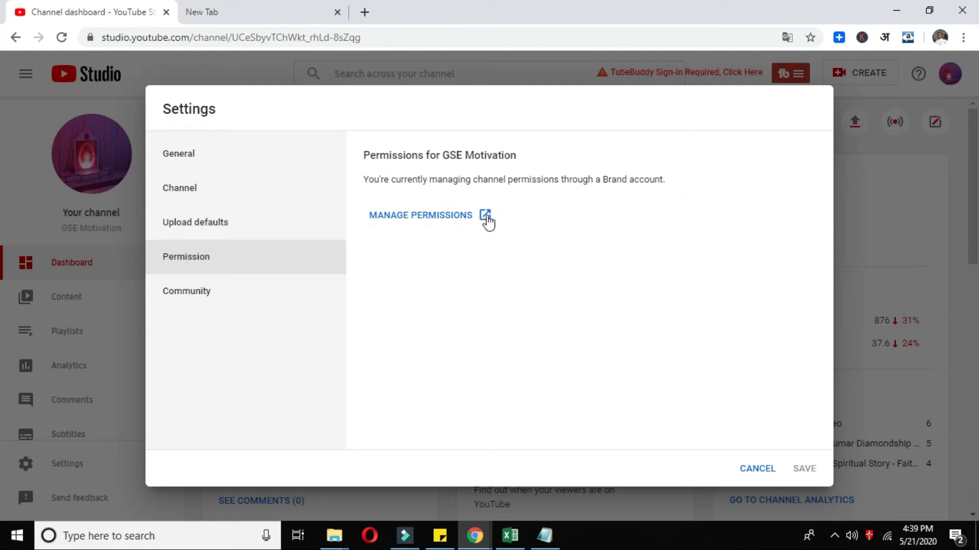
left_click(411, 217)
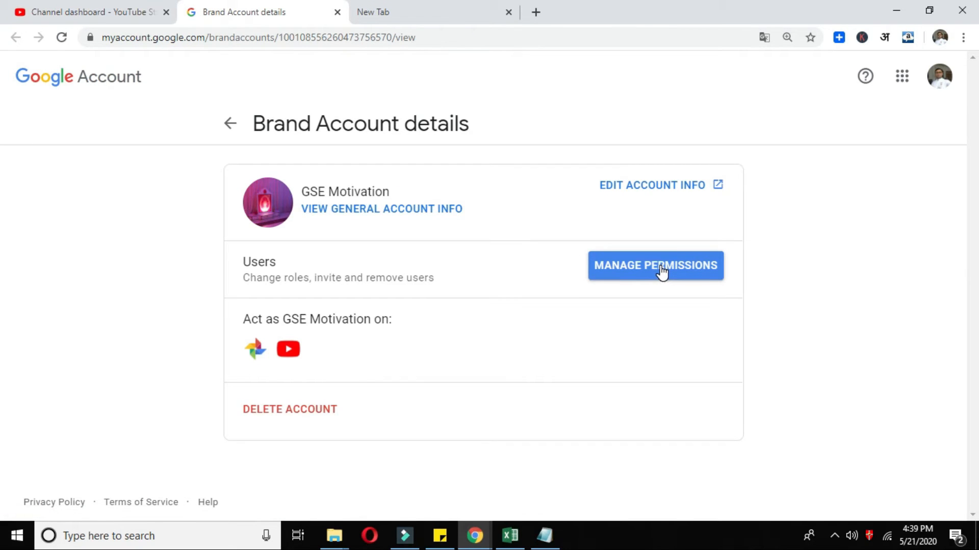
- Start managing brand account permissions and submit the account password for verification
left_click_drag(252, 278, 459, 285)
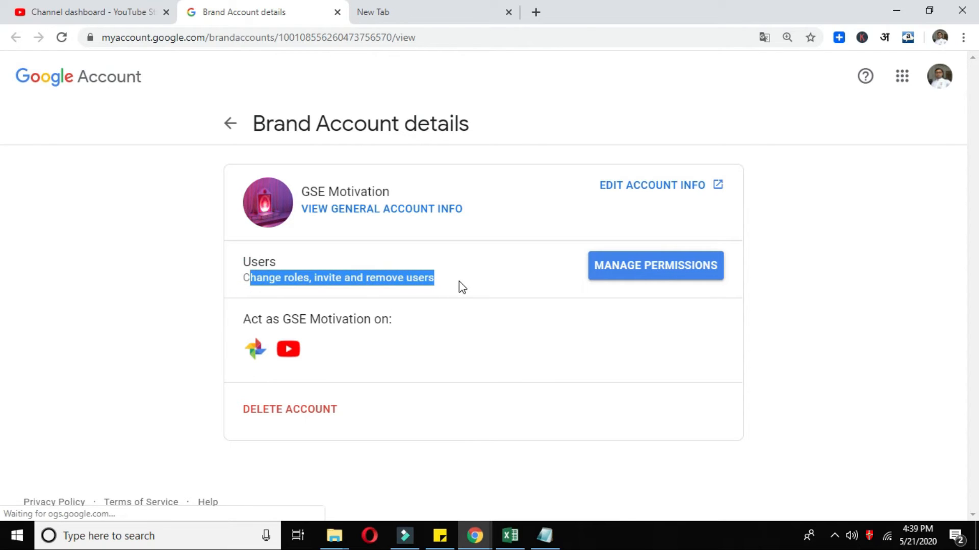
left_click(660, 271)
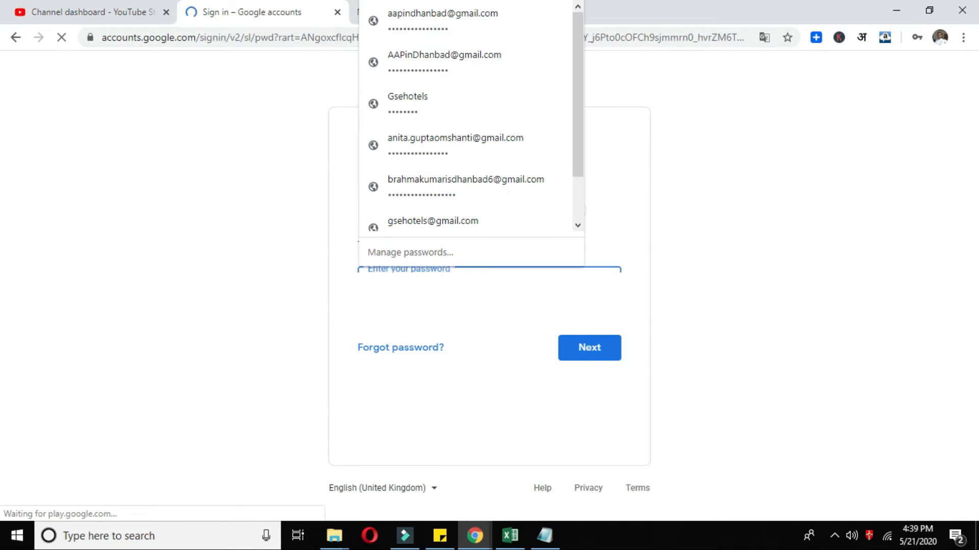
key("Escape")
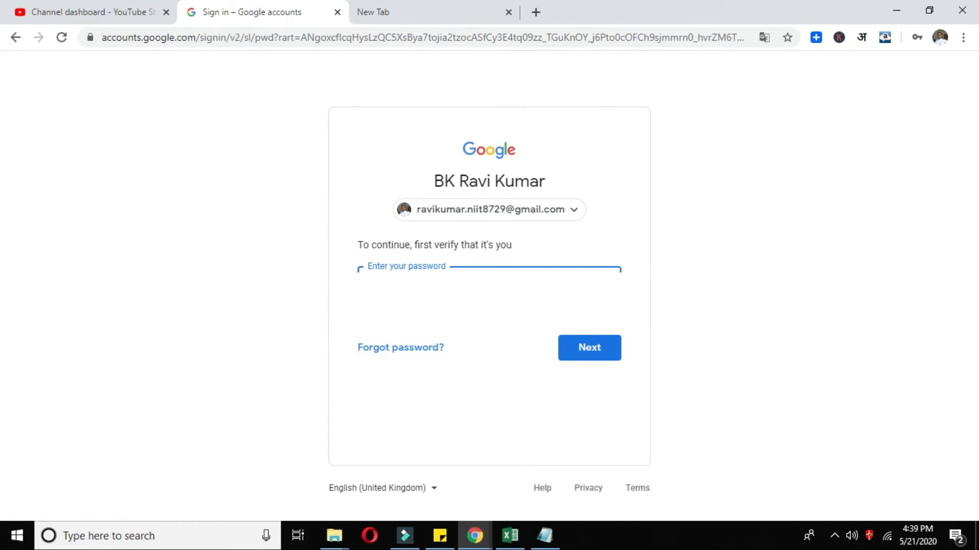
left_click(587, 348)
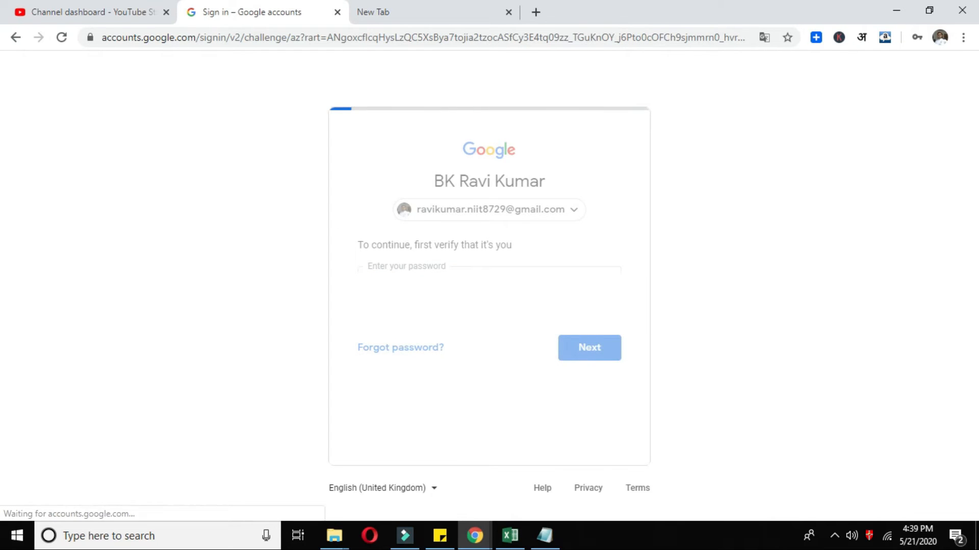
- Verify via the phone prompt and open GSE Motivation's Manage permissions list
scroll(481, 315, "down", 1)
left_click(590, 418)
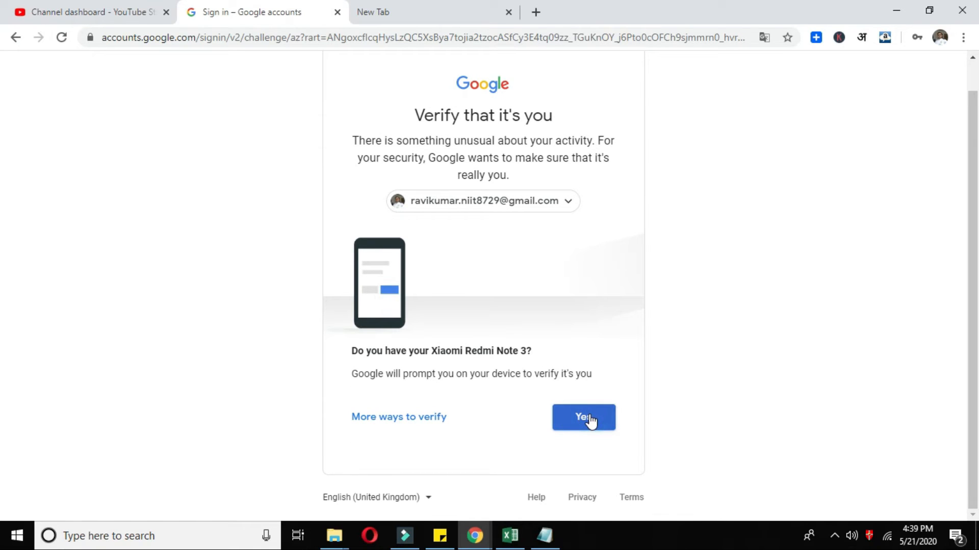
left_click(586, 418)
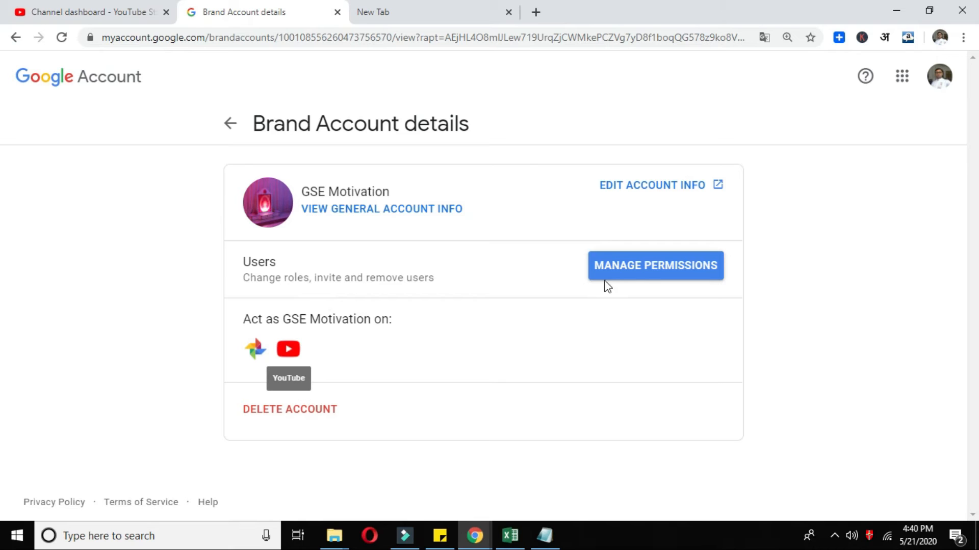
left_click(654, 266)
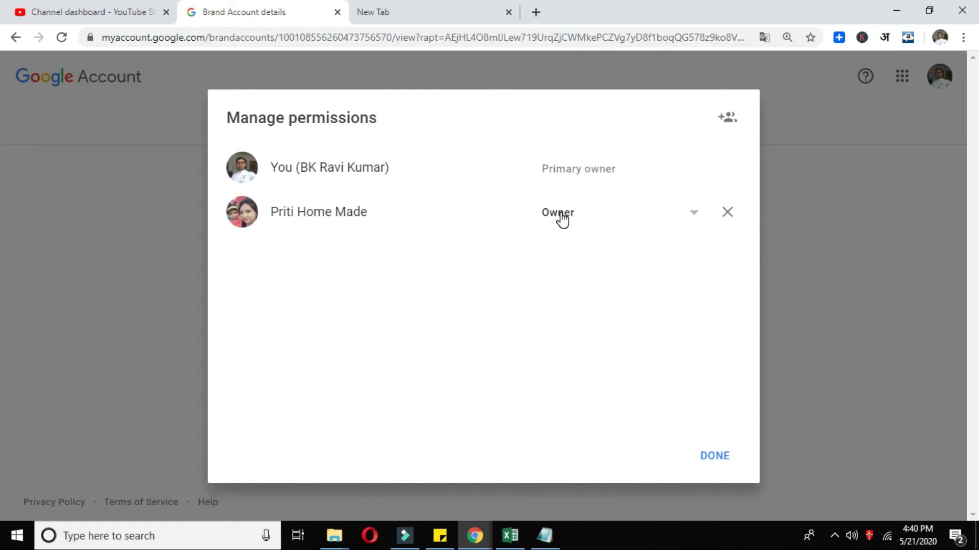
- Review the second user's role choices without changes, then begin adding a new user
left_click(691, 217)
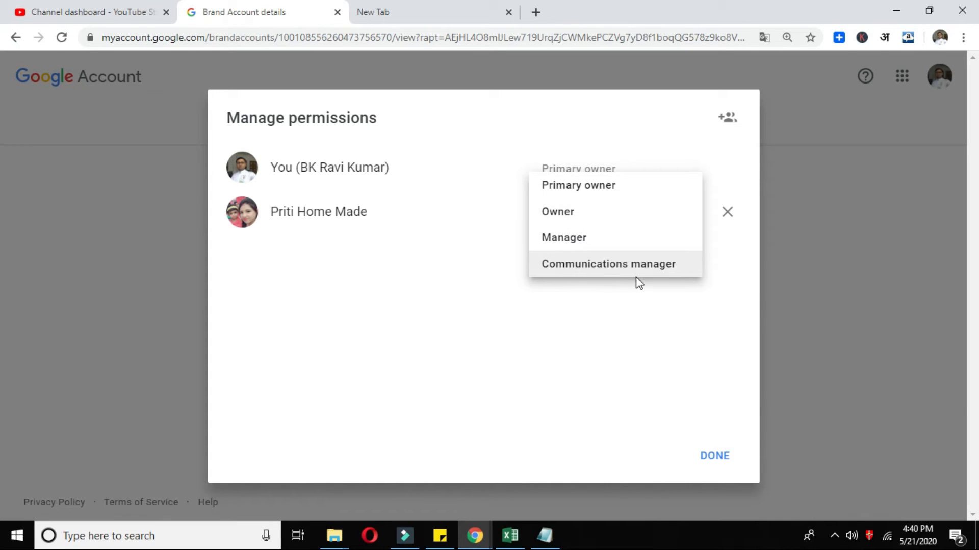
left_click(384, 277)
left_click(732, 119)
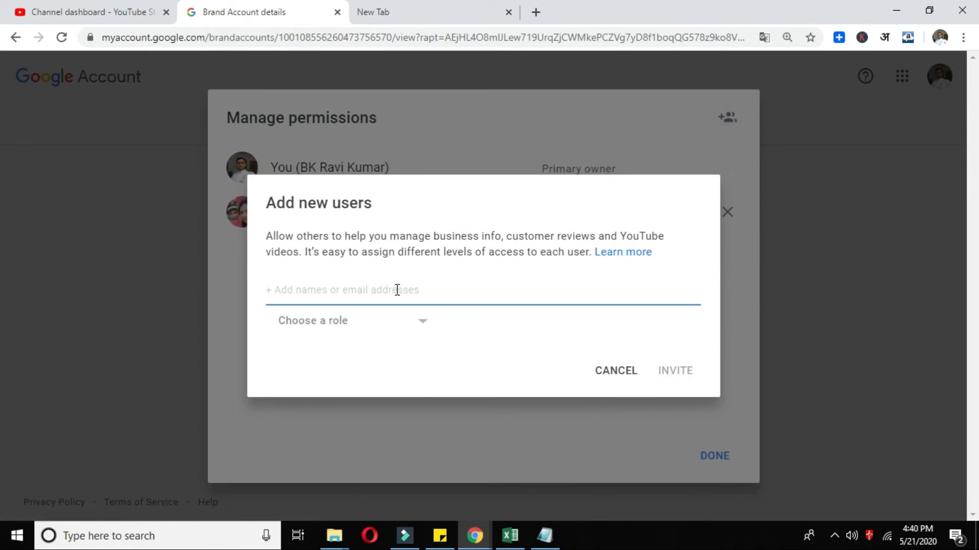
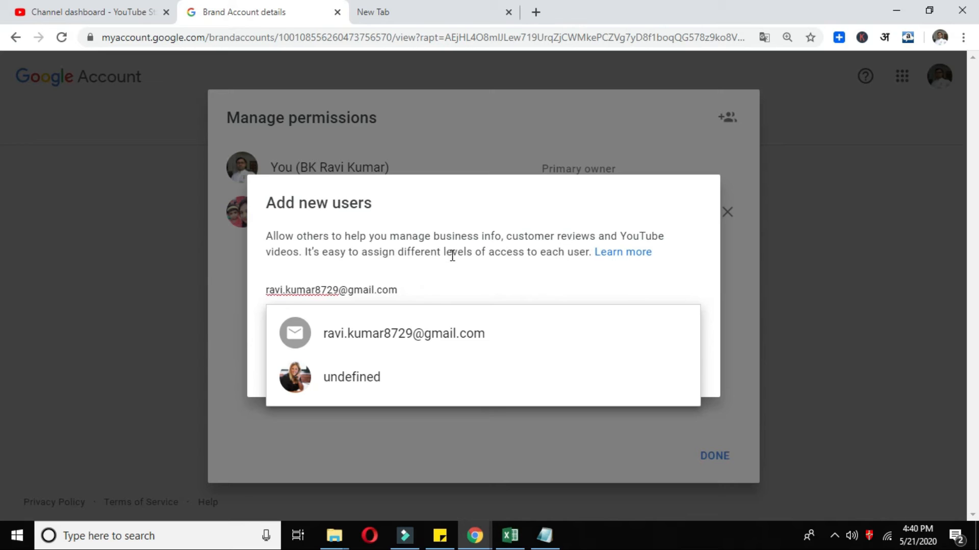
- Enter the second account's Gmail address as invitee and assign it the Manager role
key("Return")
left_click(347, 322)
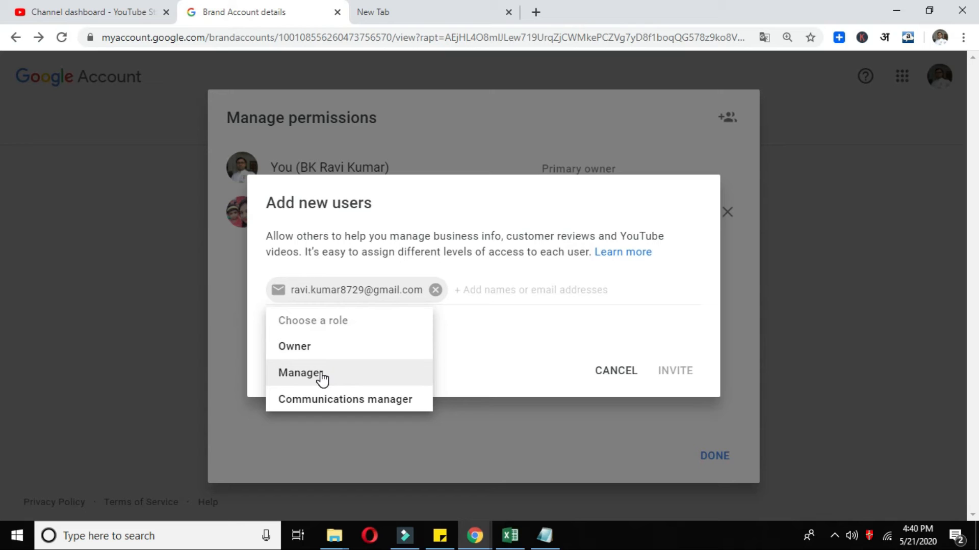
left_click(321, 374)
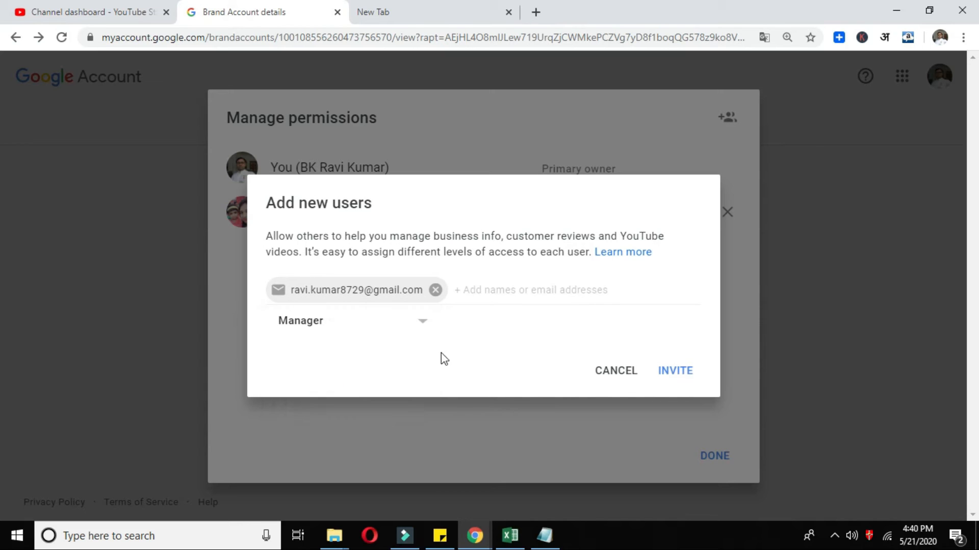
left_click_drag(265, 202, 373, 204)
left_click_drag(275, 236, 584, 254)
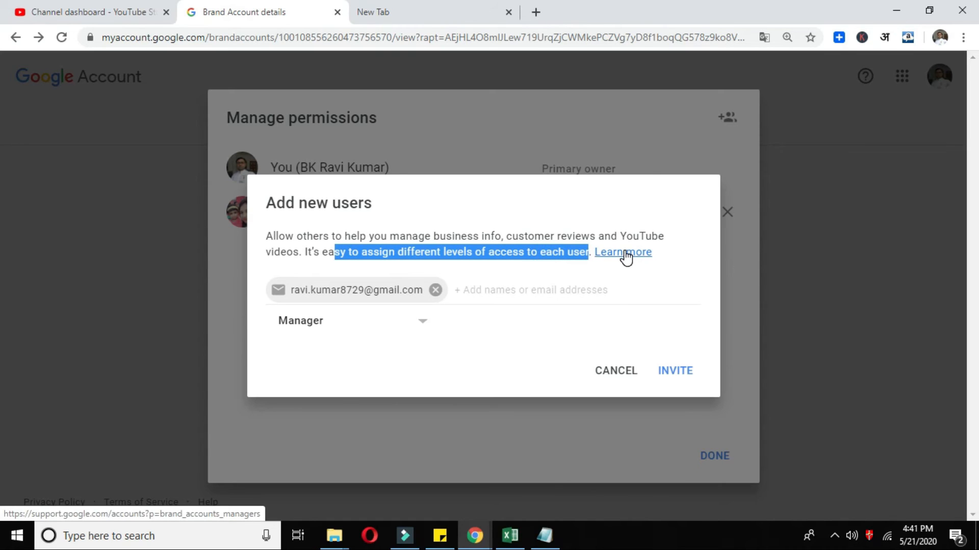
- Send the Manager invitation and close the permissions list
left_click(673, 369)
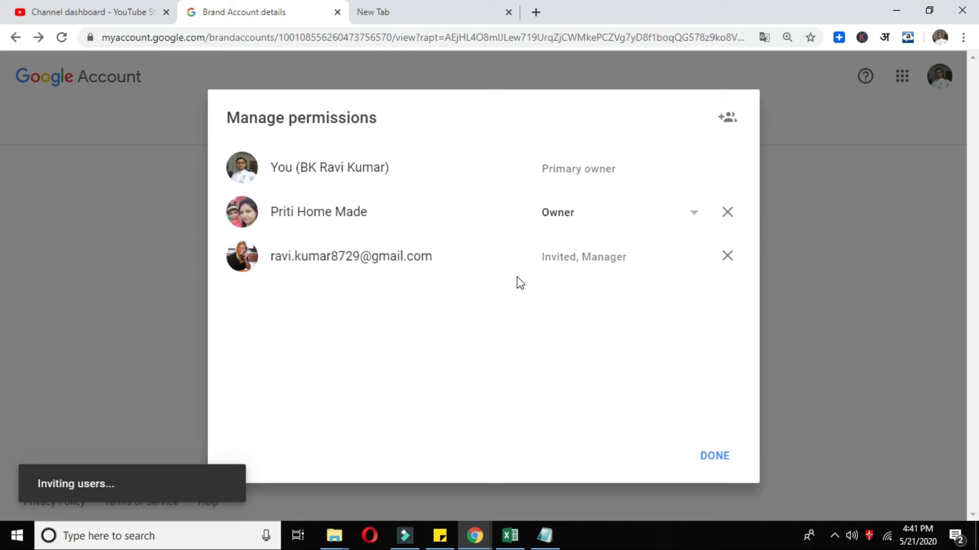
left_click_drag(538, 259, 645, 266)
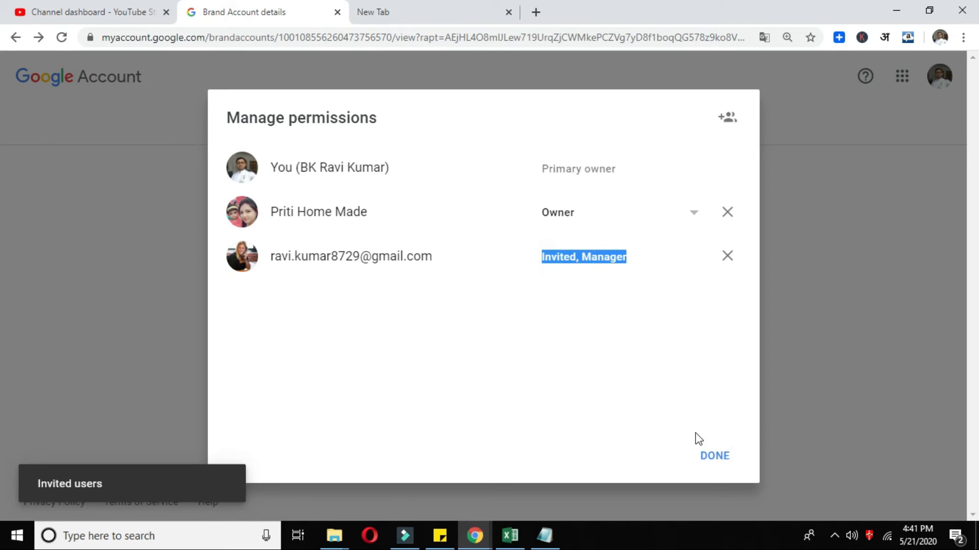
left_click(715, 459)
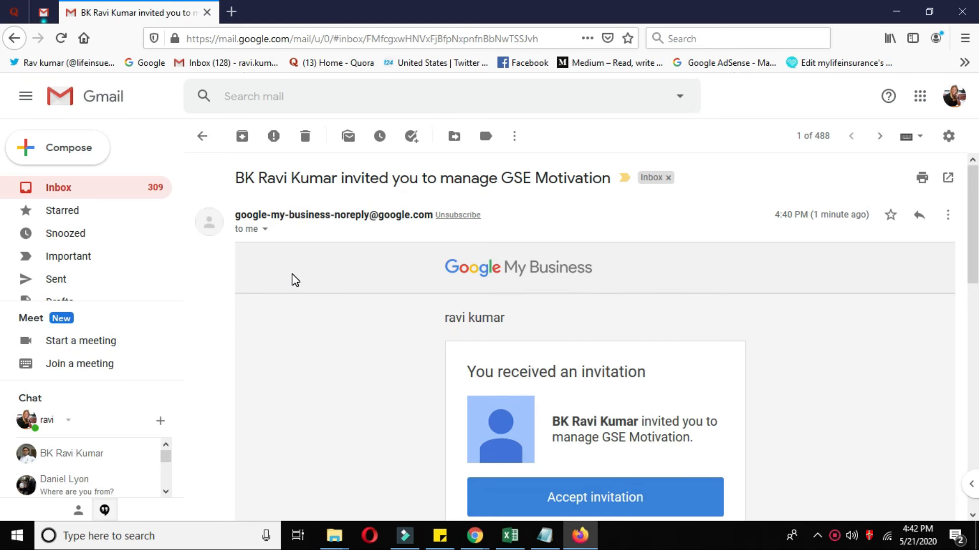
- Open the Google My Business invitation e-mail in the second Gmail account
left_click(350, 259)
- Review the e-mail and follow its Accept invitation link for GSE Motivation
scroll(635, 356, "down", 5)
scroll(573, 287, "up", 3)
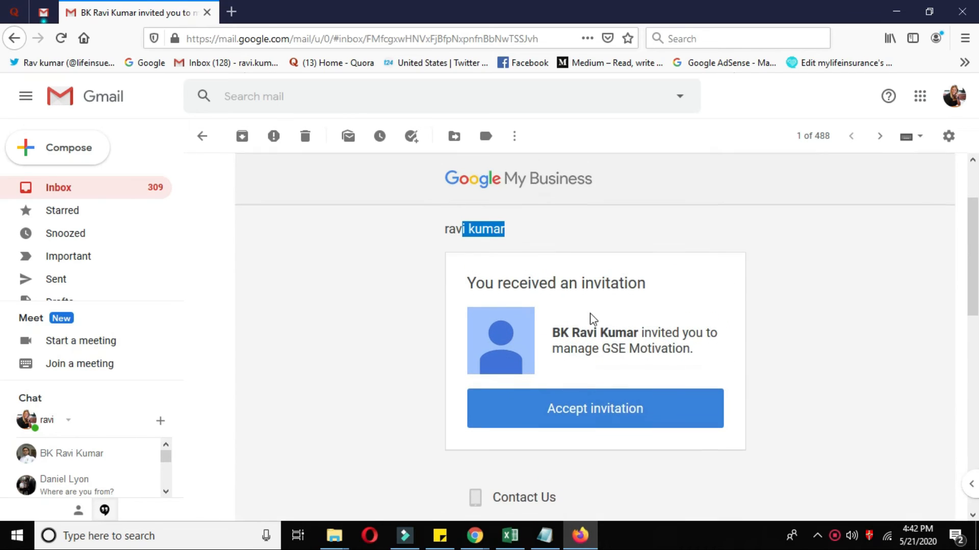
left_click_drag(598, 338, 710, 376)
left_click(708, 369)
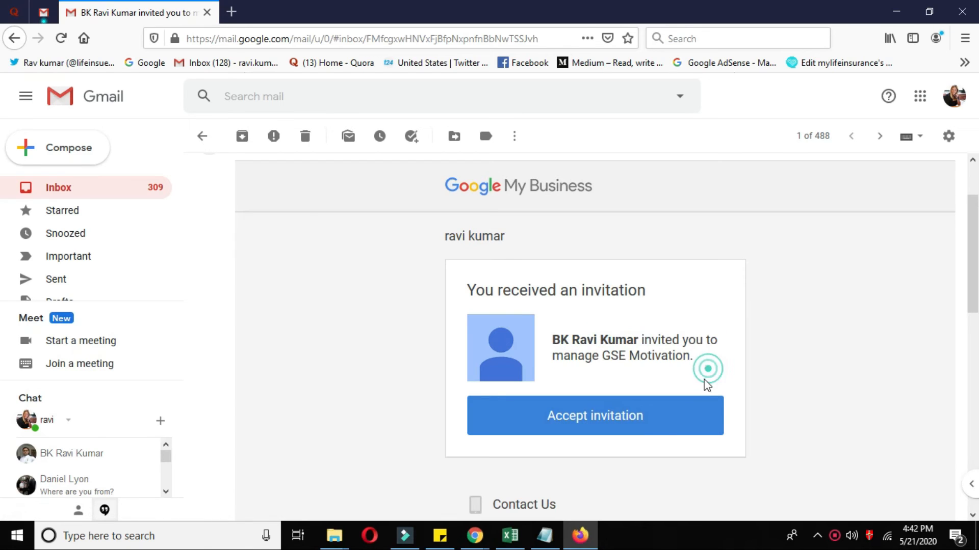
left_click(587, 417)
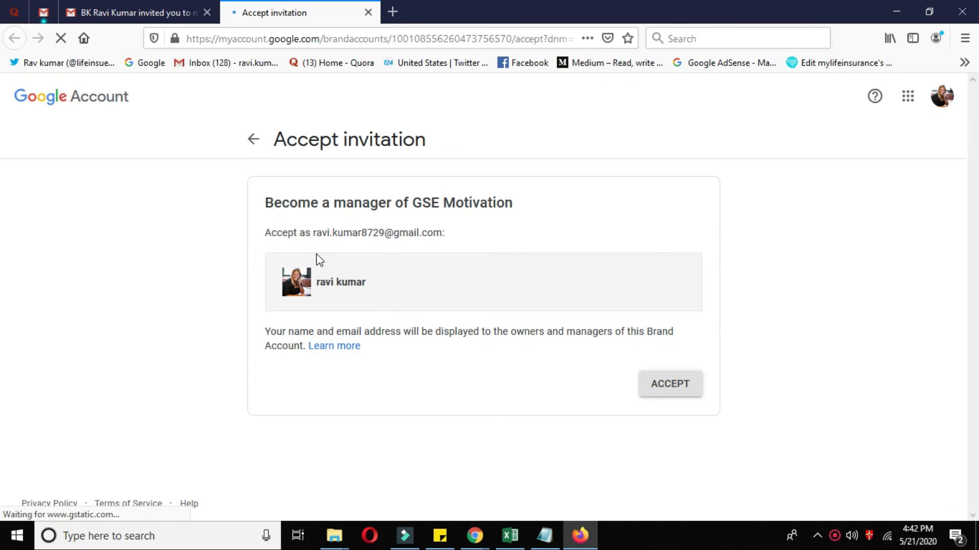
- Accept the invitation to become a manager of GSE Motivation
left_click_drag(321, 203, 574, 203)
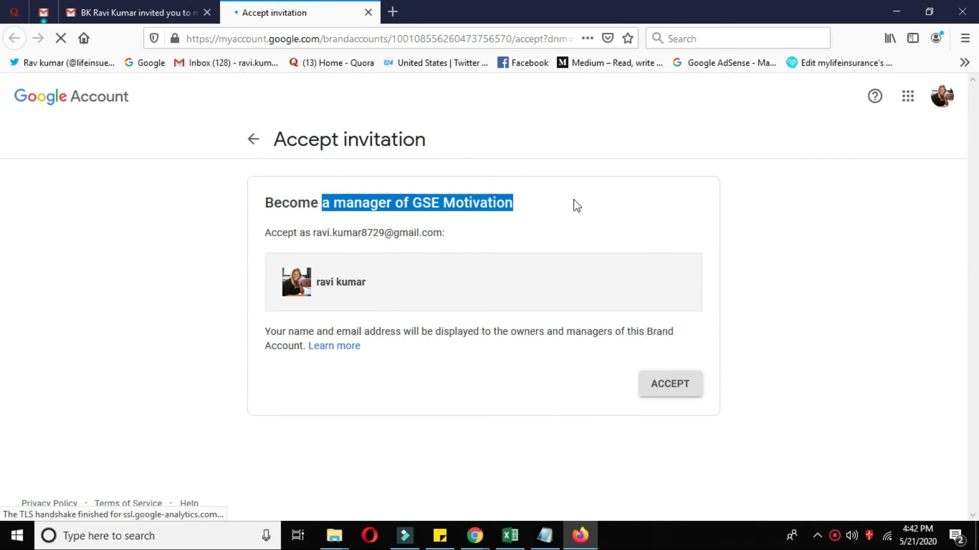
left_click_drag(304, 233, 388, 238)
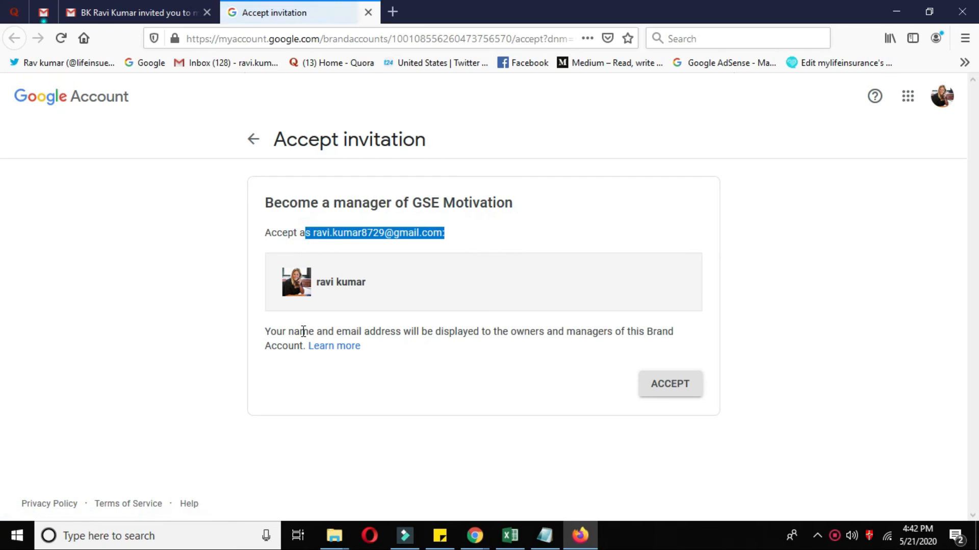
left_click_drag(313, 331, 565, 336)
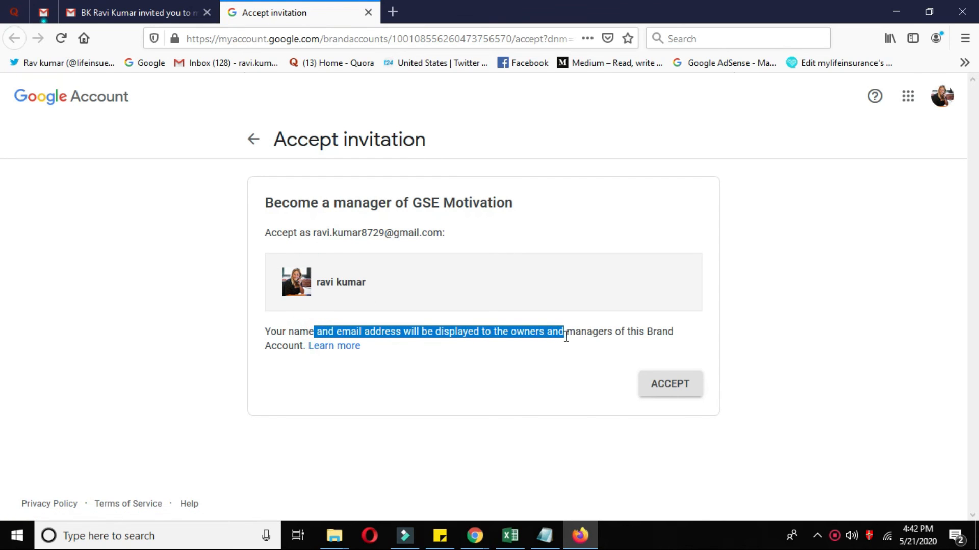
left_click(595, 339)
left_click(677, 392)
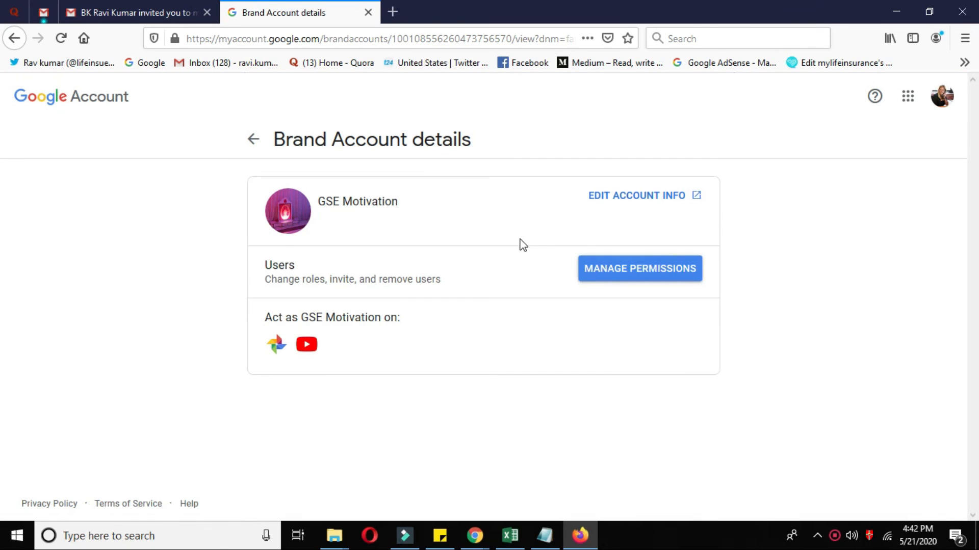
- Review the GSE Motivation Brand Account details page and focus the address bar
left_click_drag(278, 312, 434, 321)
left_click(465, 329)
left_click(955, 99)
left_click(518, 38)
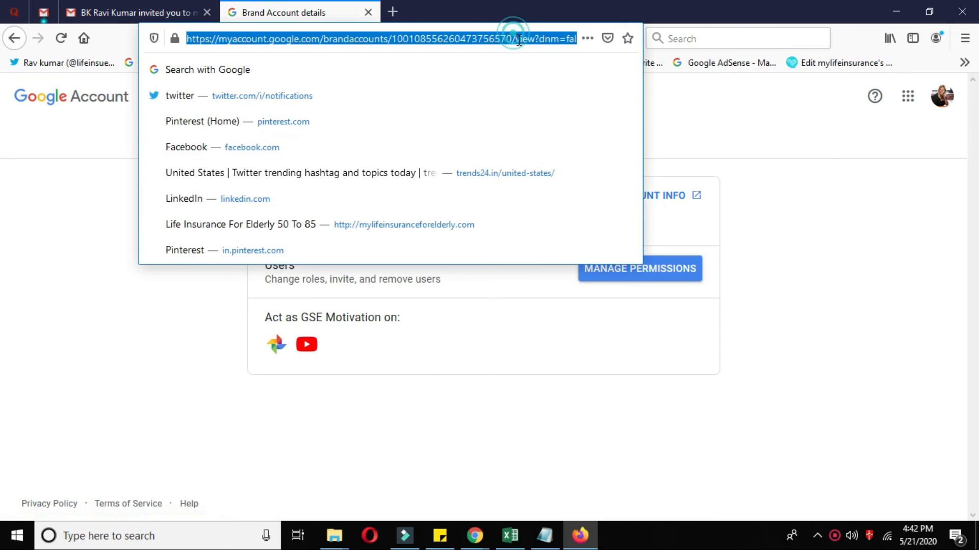
- Go to YouTube and open Switch account to find GSE Motivation listed
type("youtube.com")
key("Return")
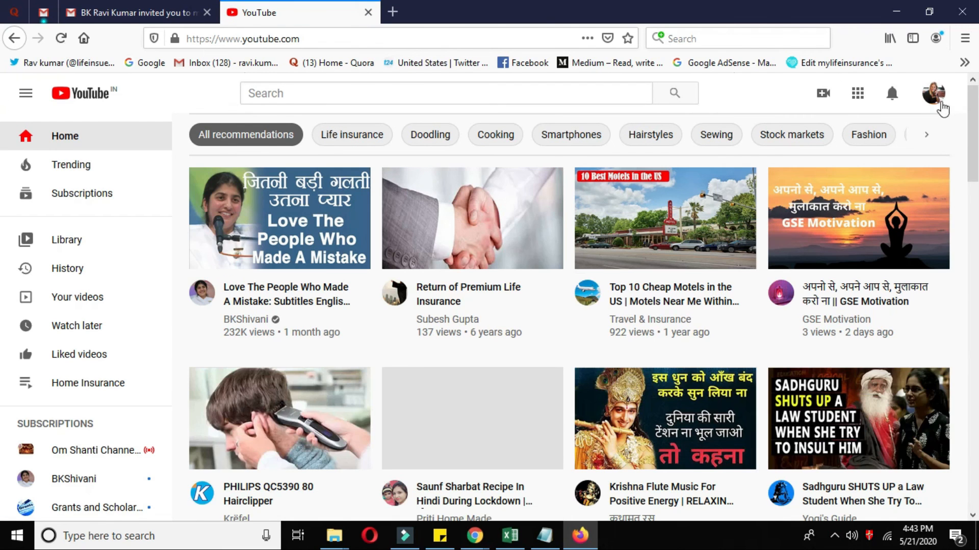
left_click(940, 93)
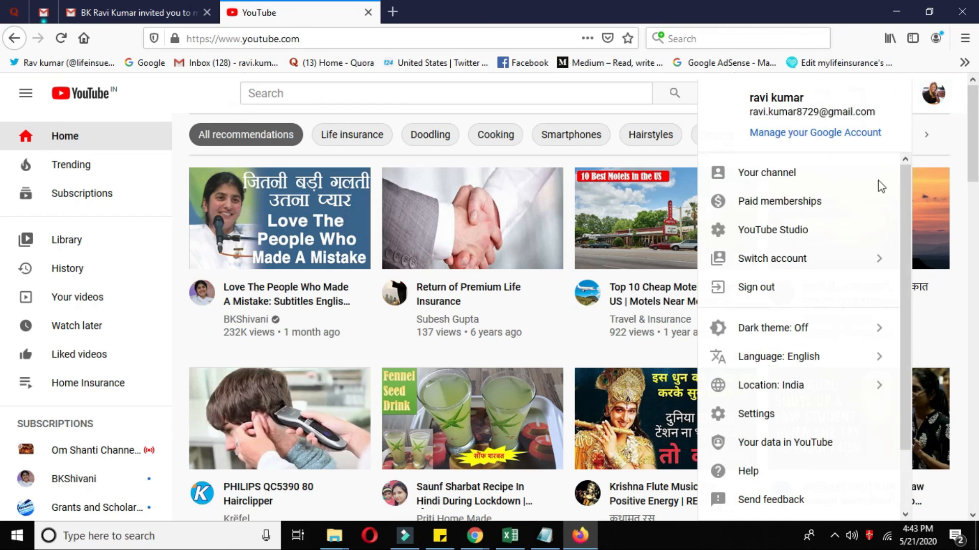
left_click(798, 257)
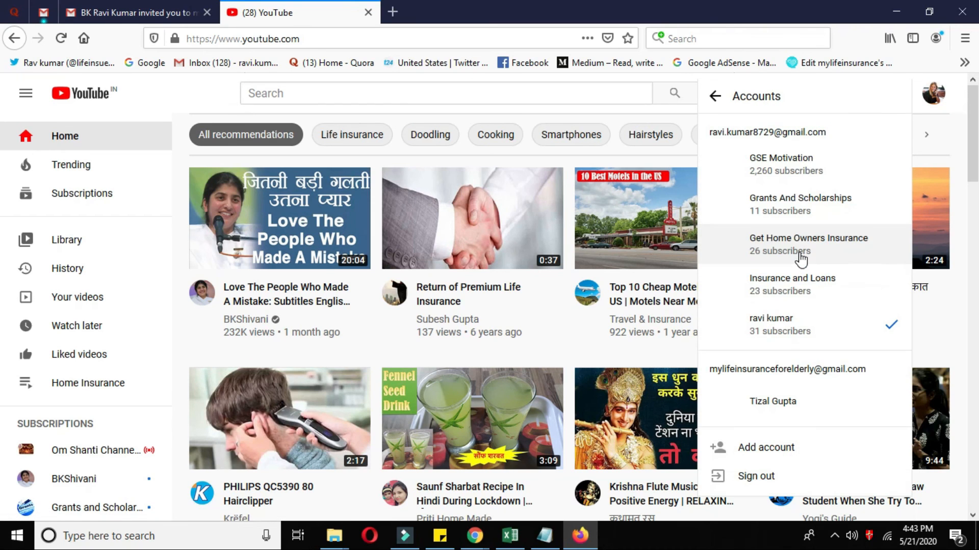